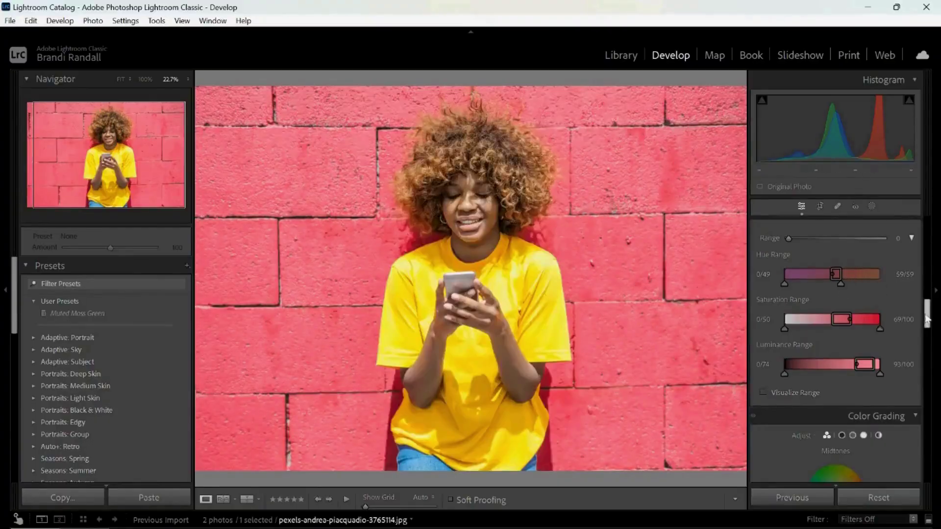
# Give the wall's sampled point color Hue Shift 57, Sat Shift 17 and Lum Shift -17
pyautogui.scroll(5, 866, 412)
pyautogui.scroll(-2, 871, 402)
pyautogui.moveTo(843, 331); pyautogui.dragTo(851, 329)
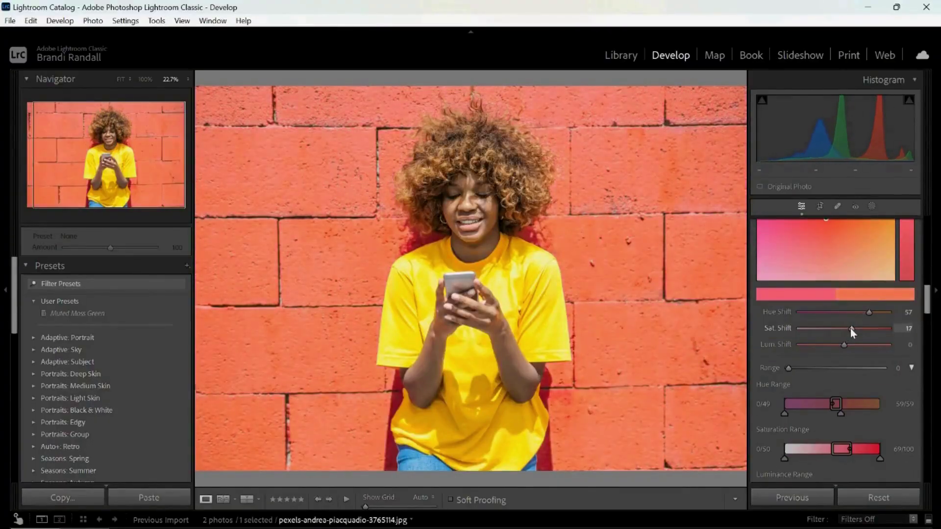
pyautogui.scroll(-3, 834, 343)
pyautogui.click(764, 392)
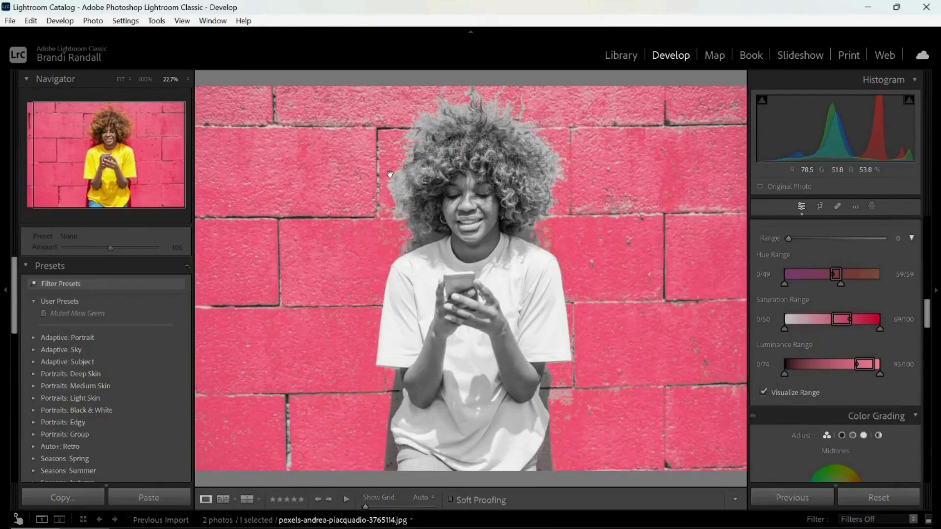
pyautogui.scroll(3, 889, 336)
pyautogui.moveTo(848, 411); pyautogui.dragTo(868, 412)
pyautogui.scroll(-2, 868, 409)
pyautogui.moveTo(844, 329); pyautogui.dragTo(836, 345)
pyautogui.scroll(2, 877, 303)
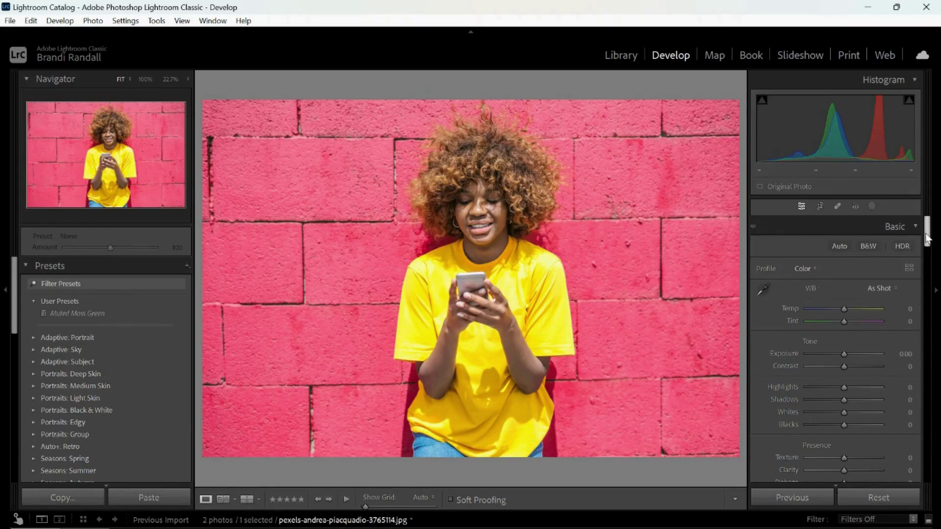
# Scroll the Develop panel down to the Color Mixer's empty Point Color section
pyautogui.scroll(-2, 928, 239)
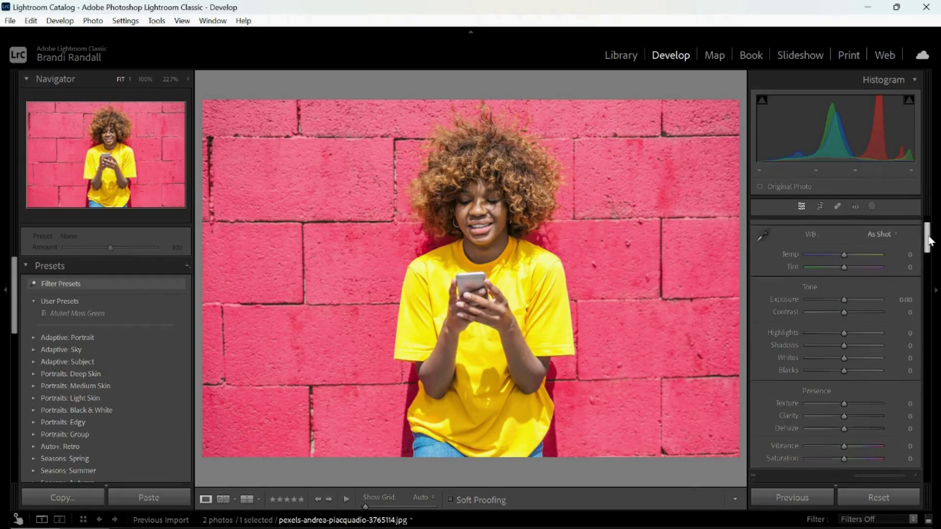
pyautogui.moveTo(929, 241); pyautogui.dragTo(940, 296)
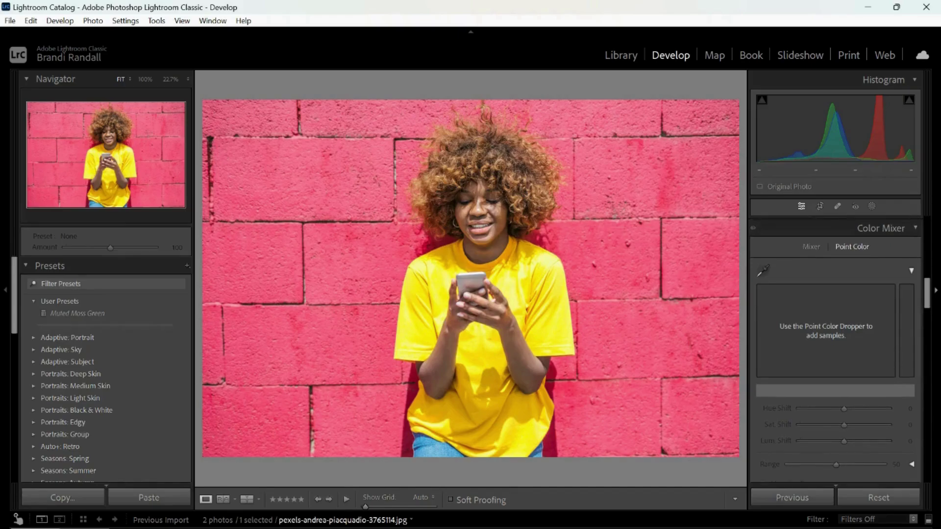
# Sample the pink brick wall with the Point Color eyedropper and zoom in on it
pyautogui.click(764, 275)
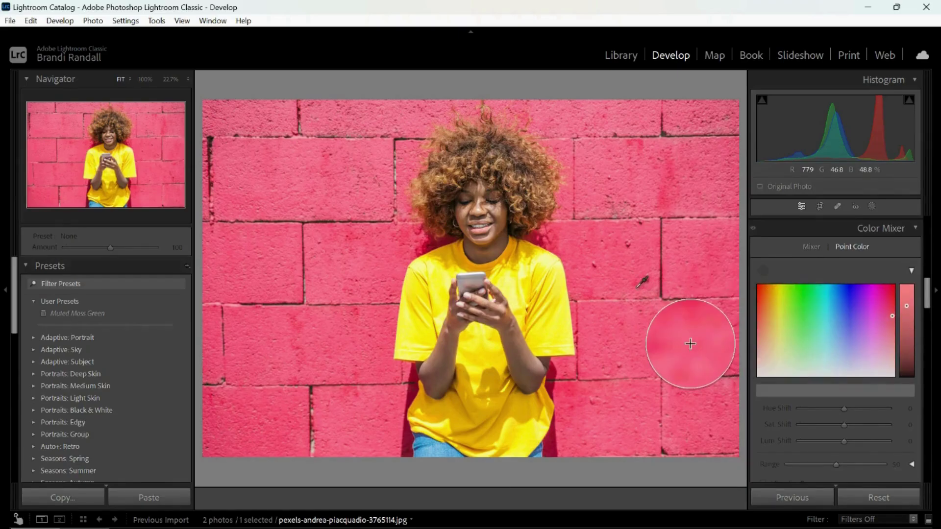
pyautogui.click(674, 259)
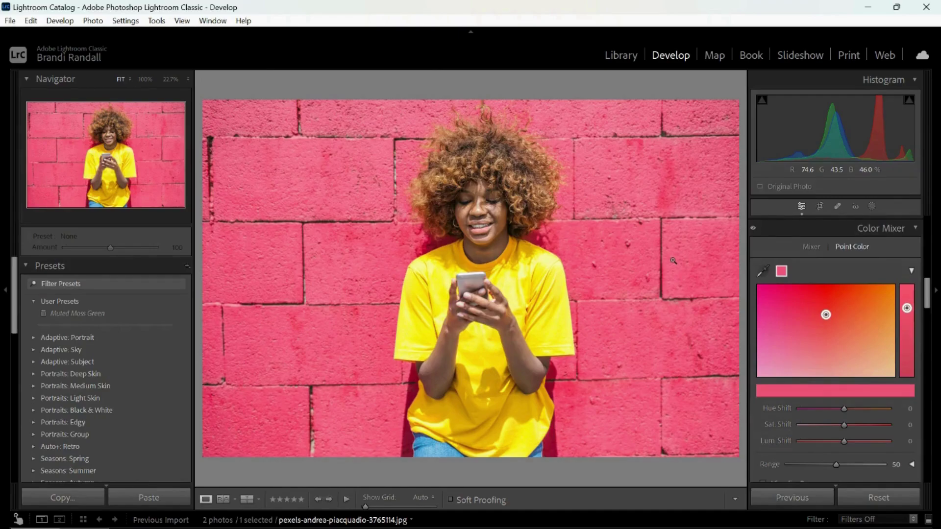
pyautogui.click(673, 260)
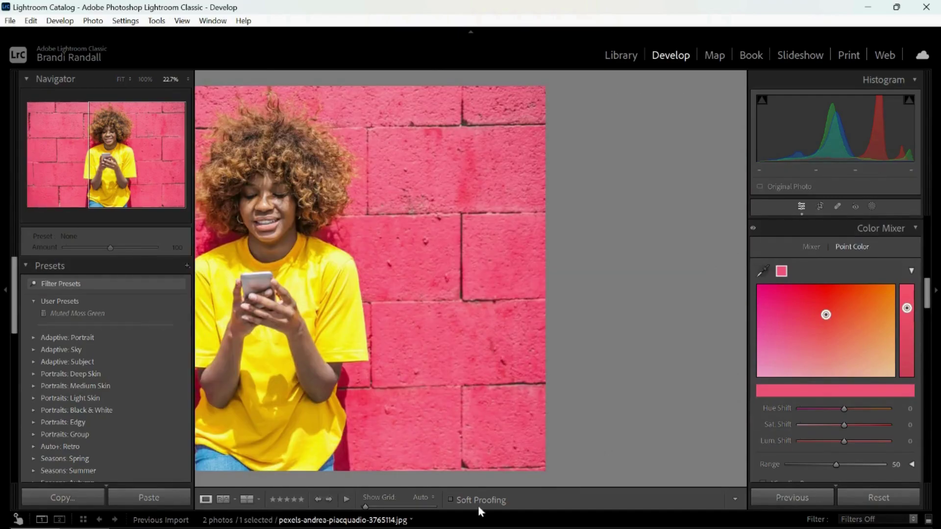
# Pan the zoomed photo to its left side and reveal the pink sample's Range slider at 50
pyautogui.moveTo(356, 394); pyautogui.dragTo(551, 392)
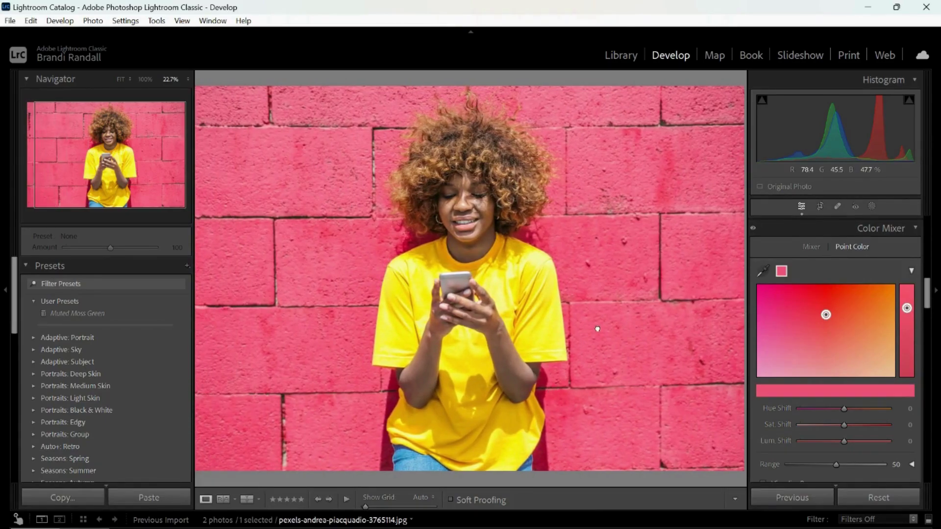
pyautogui.moveTo(596, 328); pyautogui.dragTo(602, 329)
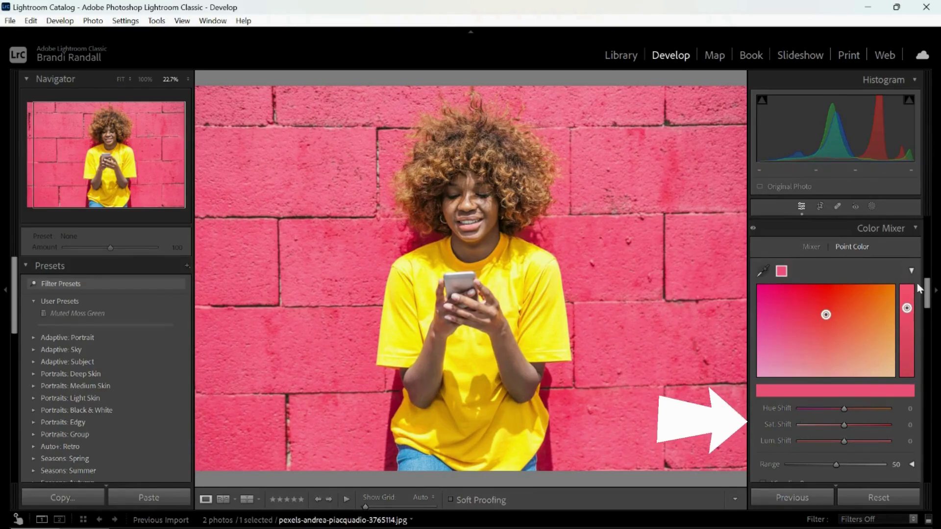
pyautogui.moveTo(927, 293); pyautogui.dragTo(928, 303)
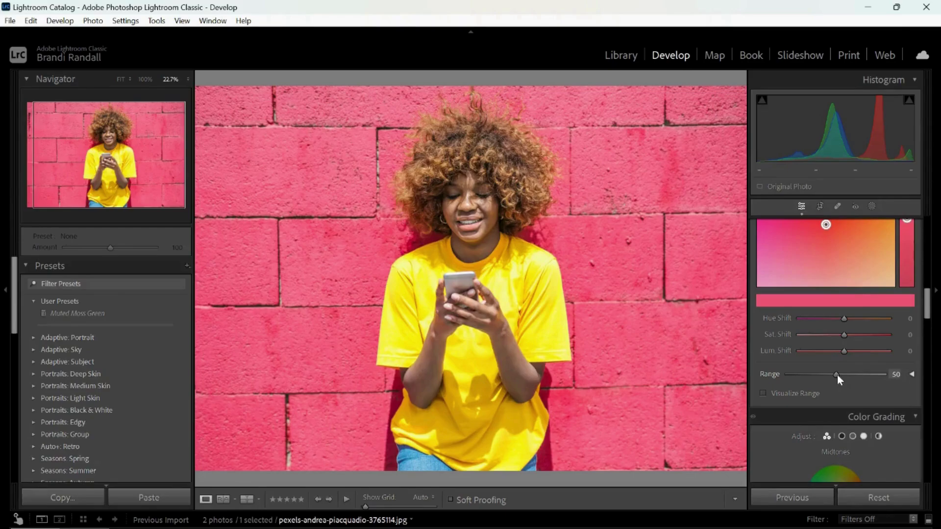
# Try different Range values for the sampled pink, finishing at 0
pyautogui.moveTo(833, 374); pyautogui.dragTo(799, 382)
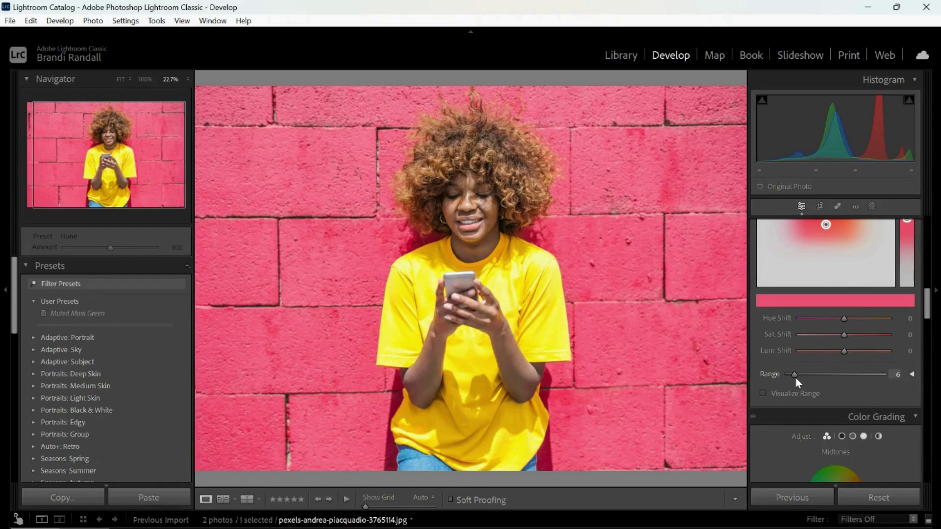
pyautogui.moveTo(796, 378); pyautogui.dragTo(864, 375)
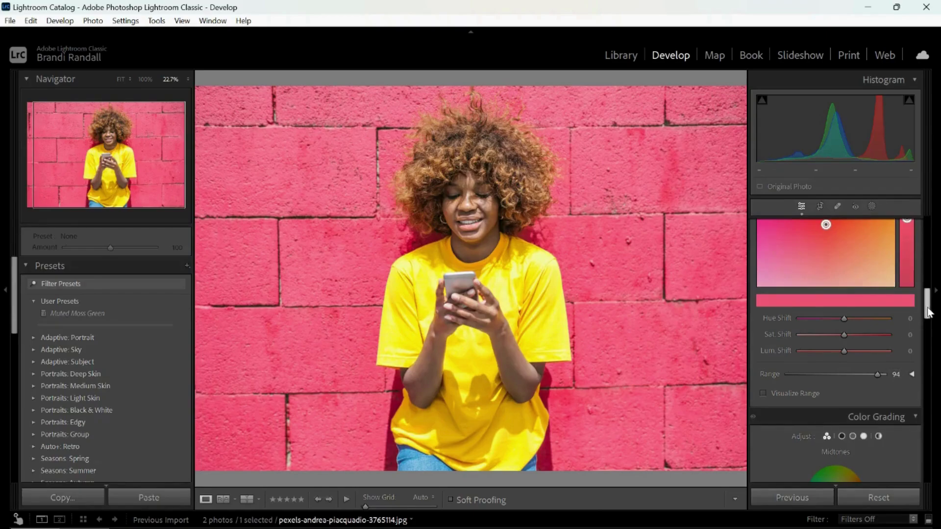
pyautogui.scroll(1, 927, 310)
pyautogui.scroll(2, 928, 310)
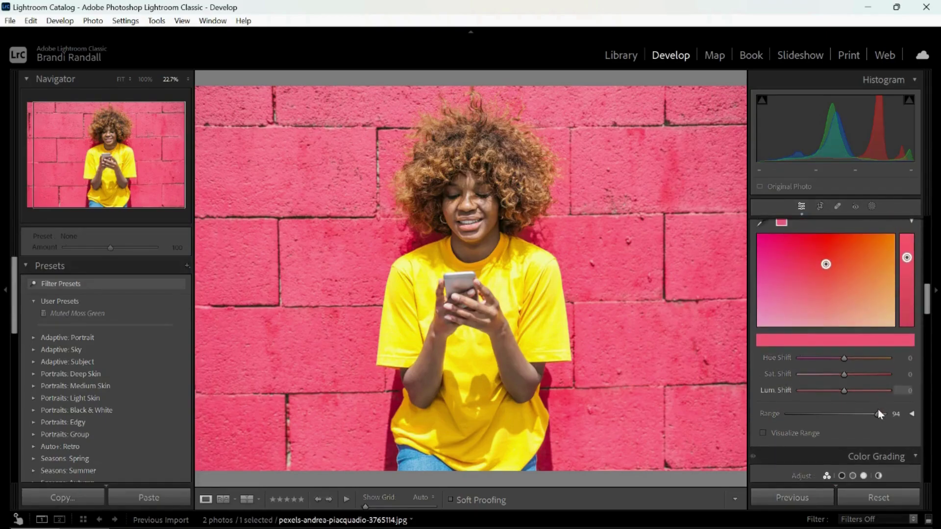
pyautogui.moveTo(878, 414); pyautogui.dragTo(783, 417)
# Turn on Visualize Range so only the pink brick wall stays in colour
pyautogui.click(763, 433)
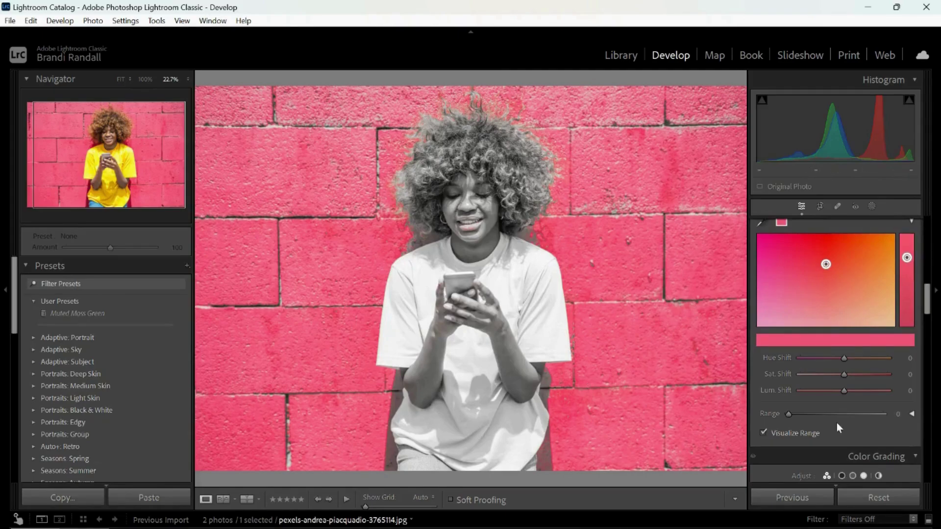
# Expand the range limits and tighten the Hue Range around the sampled pink
pyautogui.click(912, 414)
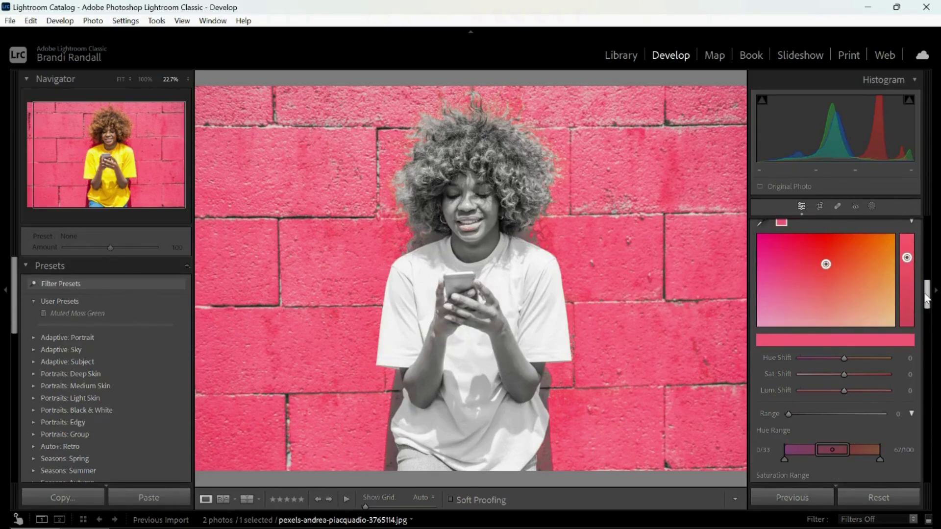
pyautogui.moveTo(926, 299); pyautogui.dragTo(929, 318)
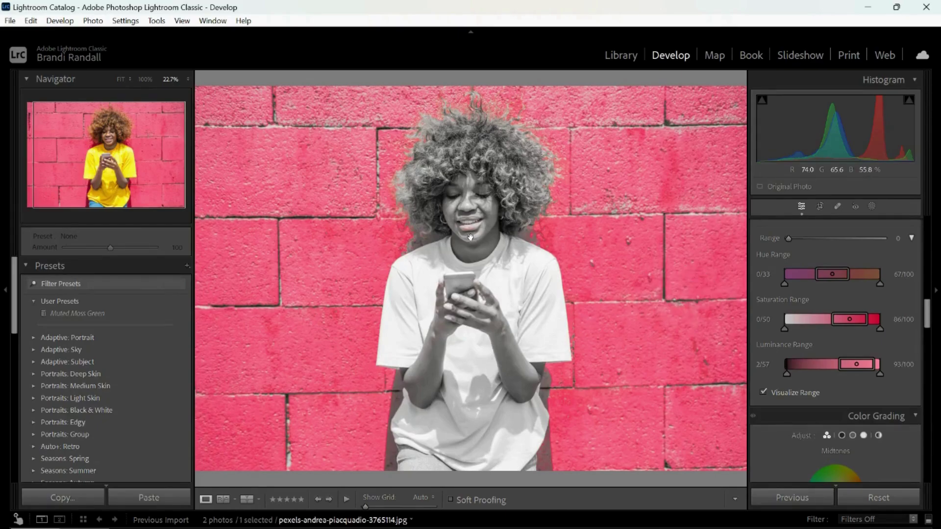
pyautogui.moveTo(880, 284); pyautogui.dragTo(841, 290)
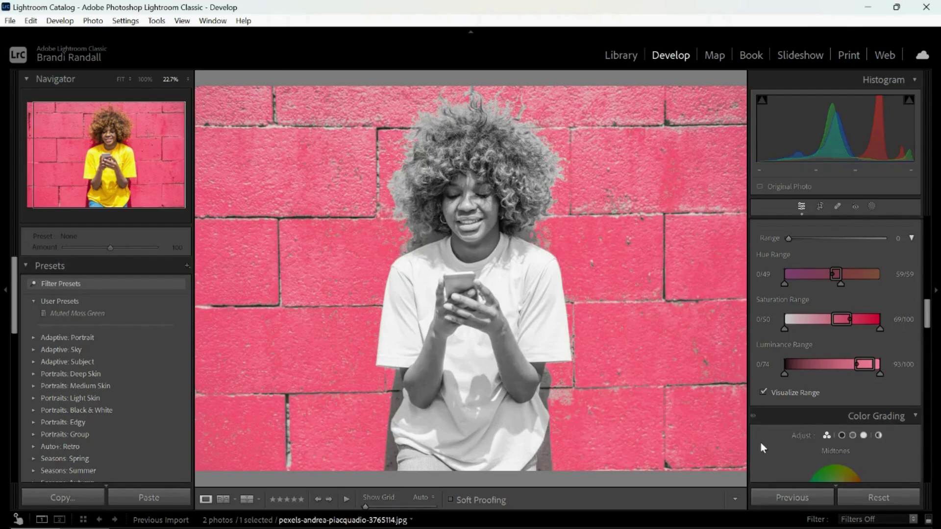
# Turn off Visualize Range and set the wall's Hue Shift to 57 and Sat Shift to 17
pyautogui.click(762, 392)
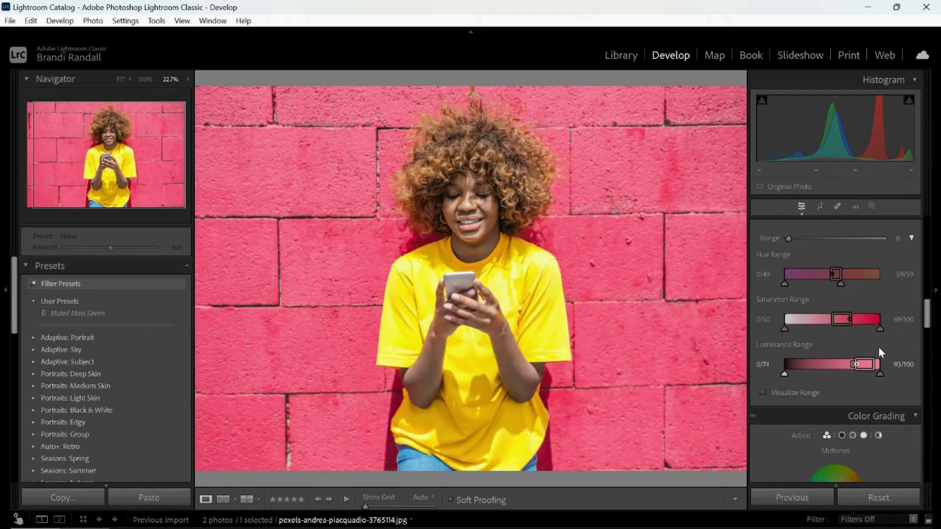
pyautogui.moveTo(926, 319); pyautogui.dragTo(920, 294)
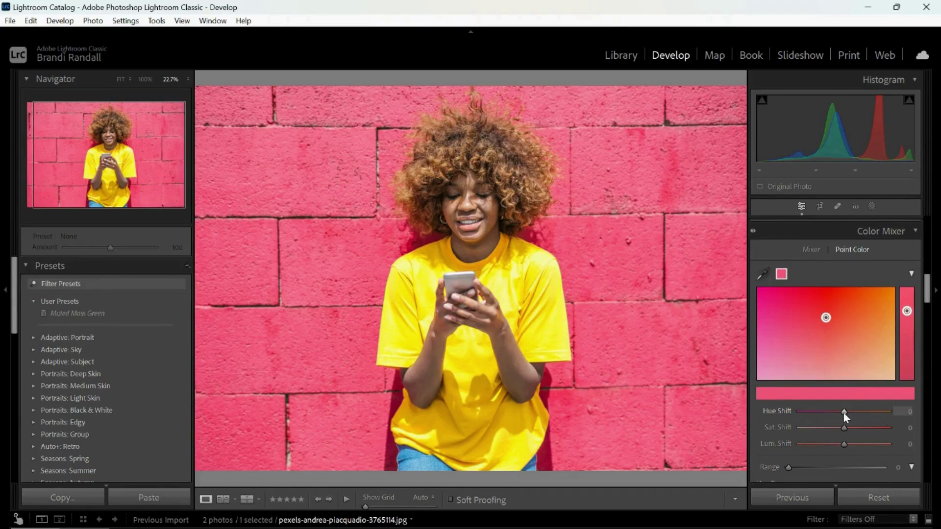
pyautogui.moveTo(843, 413); pyautogui.dragTo(870, 409)
pyautogui.scroll(-2, 871, 410)
pyautogui.moveTo(833, 330)
pyautogui.mouseDown()
pyautogui.moveTo(851, 328)
pyautogui.moveTo(837, 345)
pyautogui.mouseUp()
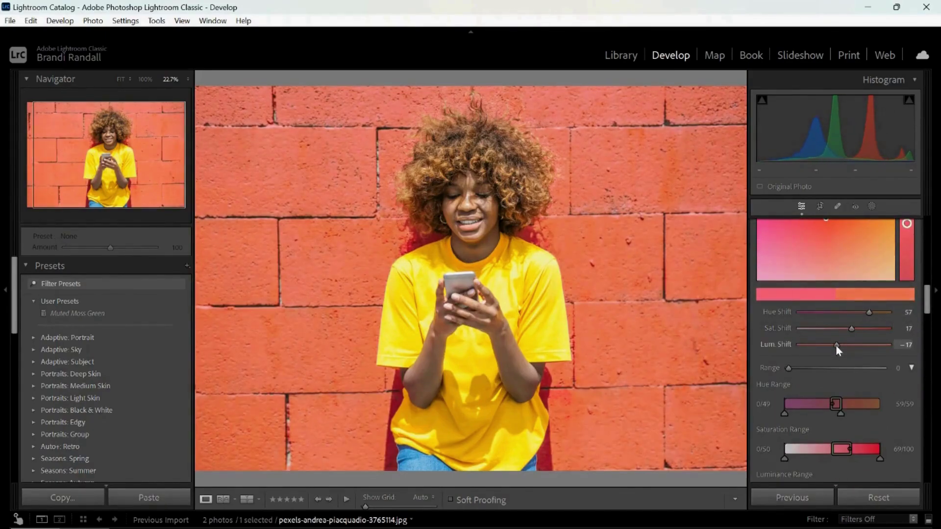
pyautogui.scroll(2, 836, 345)
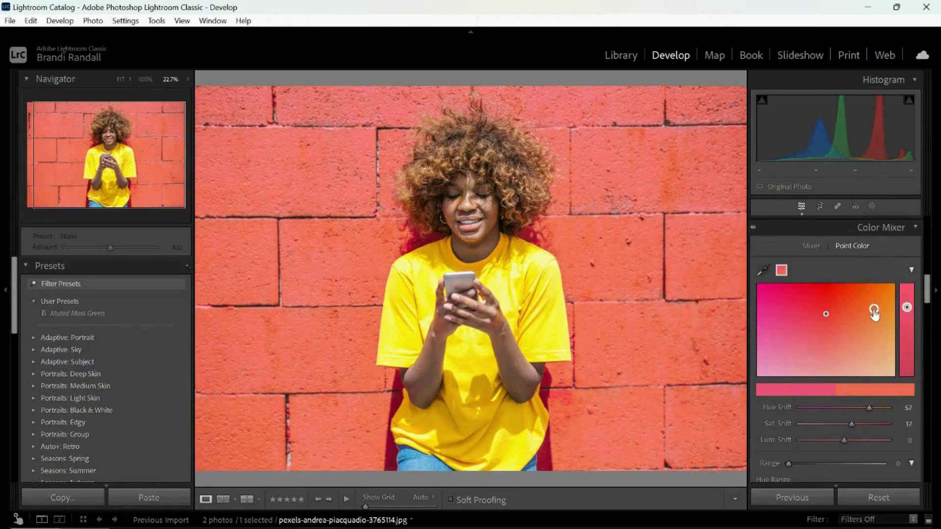
pyautogui.moveTo(875, 315)
pyautogui.mouseDown()
pyautogui.moveTo(866, 314)
pyautogui.moveTo(885, 311)
pyautogui.moveTo(857, 313)
pyautogui.moveTo(874, 316)
pyautogui.moveTo(876, 307)
pyautogui.moveTo(876, 320)
pyautogui.mouseUp()
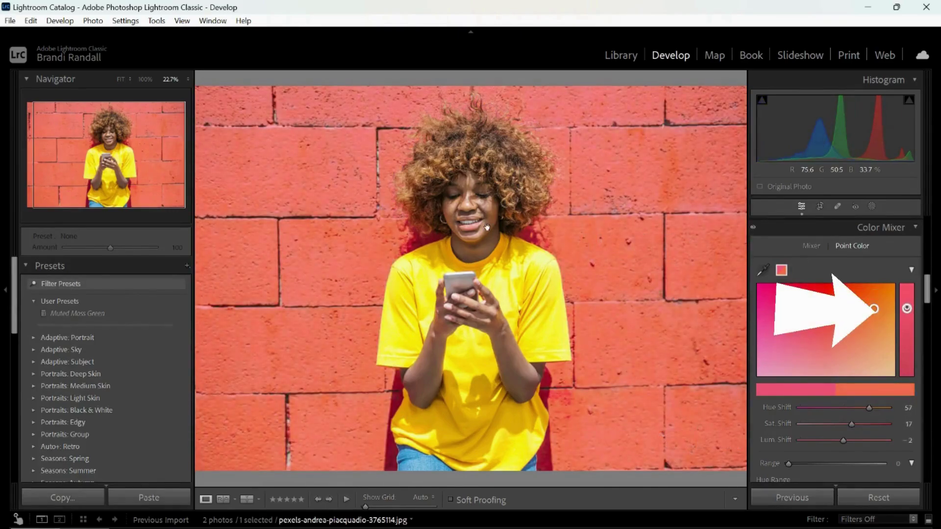
pyautogui.click(31, 20)
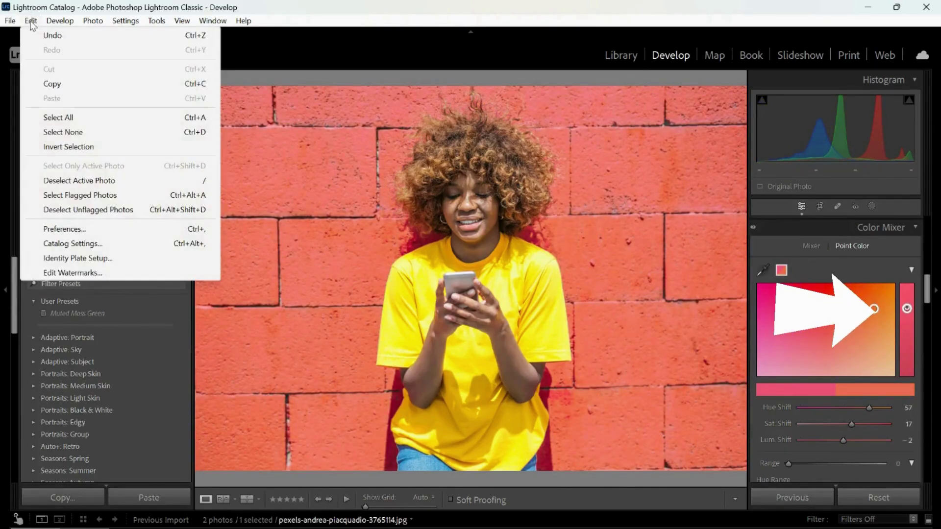
pyautogui.click(42, 36)
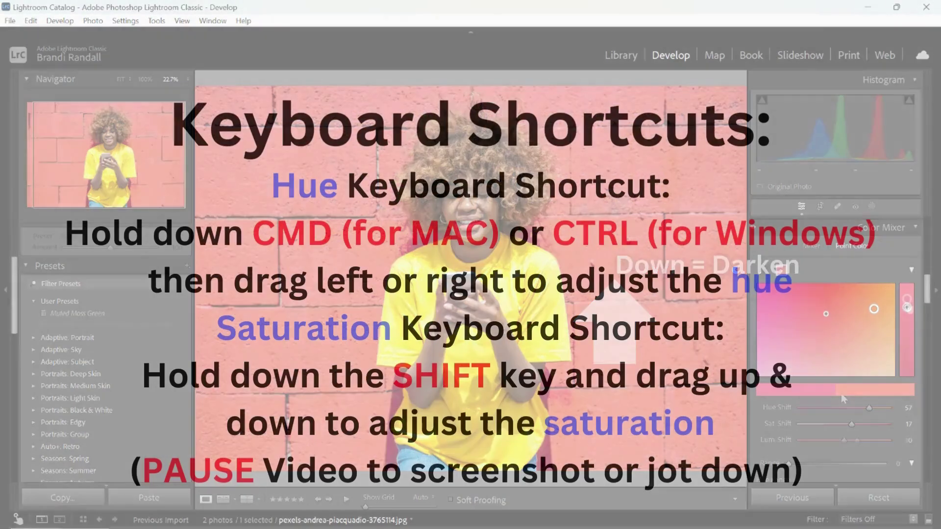
# Brighten the wall colour, then toggle Color Mixer off and on to compare with the original pink
pyautogui.moveTo(907, 307); pyautogui.dragTo(908, 301)
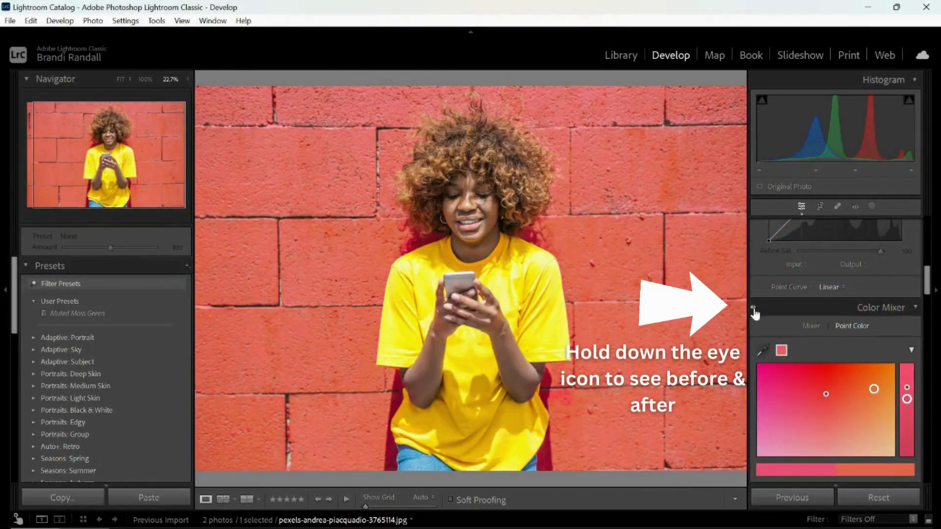
pyautogui.click(754, 309)
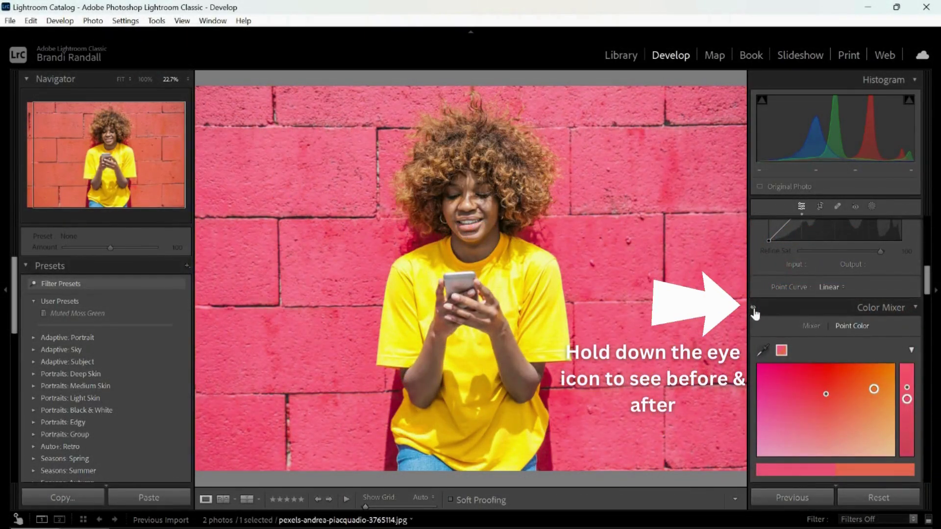
pyautogui.click(754, 309)
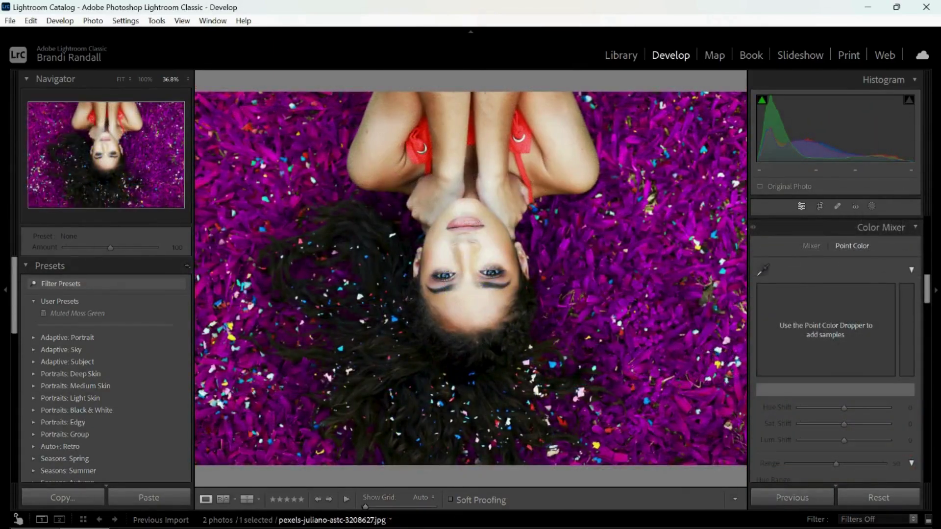
# Sample the woman's red top as a point color and narrow its Range to 0
pyautogui.click(764, 270)
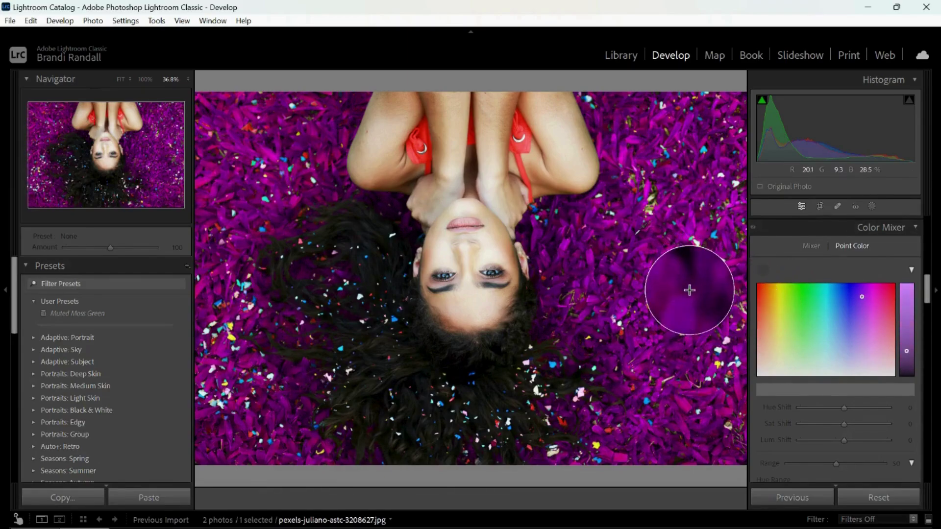
pyautogui.click(519, 123)
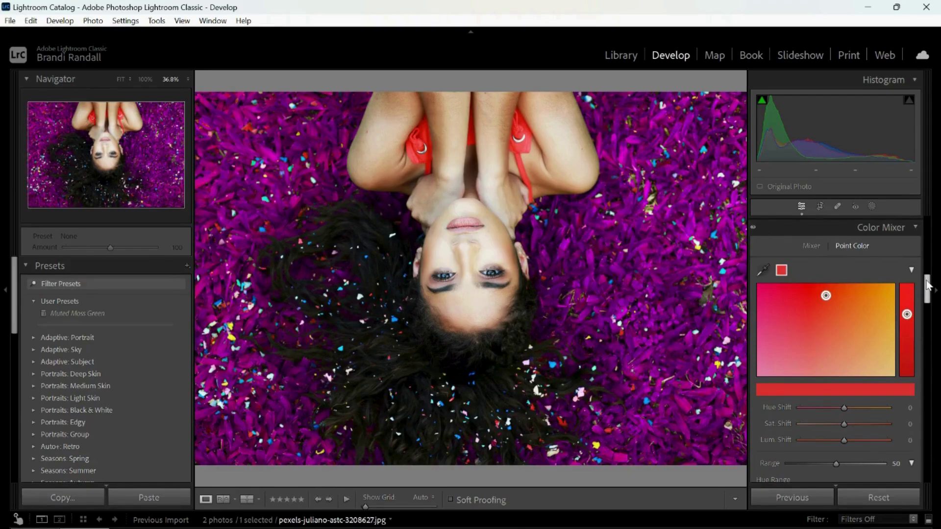
pyautogui.moveTo(928, 285); pyautogui.dragTo(930, 303)
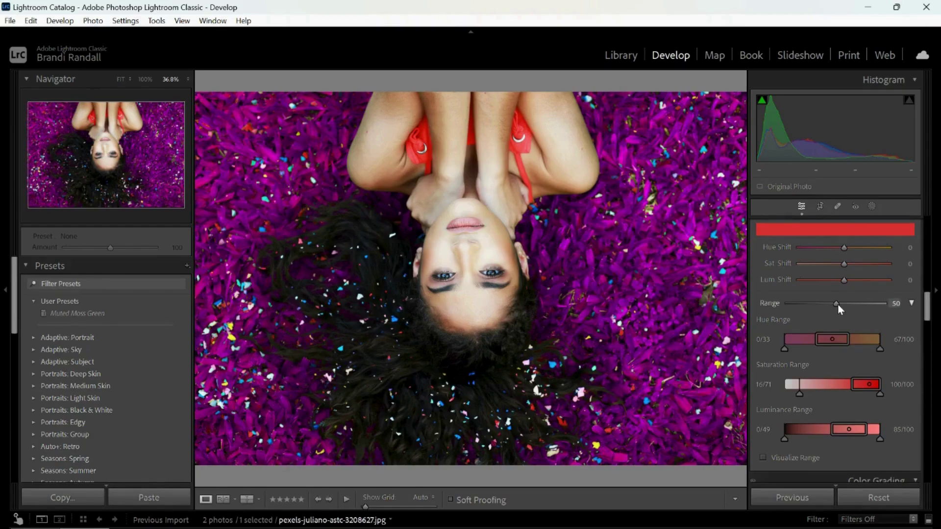
pyautogui.moveTo(836, 304); pyautogui.dragTo(792, 309)
# Turn on Visualize Range to grey the photo except the sampled red areas (hue 33–67, saturation 71–100)
pyautogui.click(762, 457)
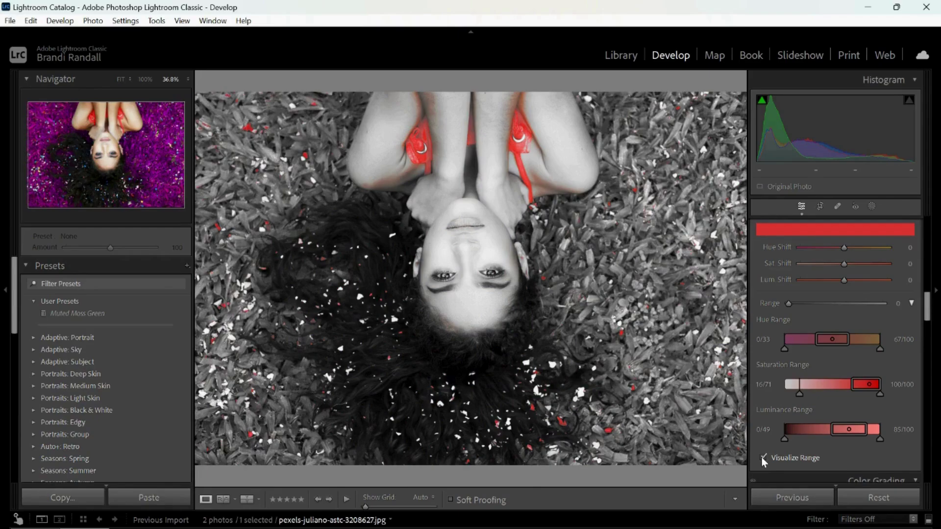
pyautogui.moveTo(928, 316); pyautogui.dragTo(924, 307)
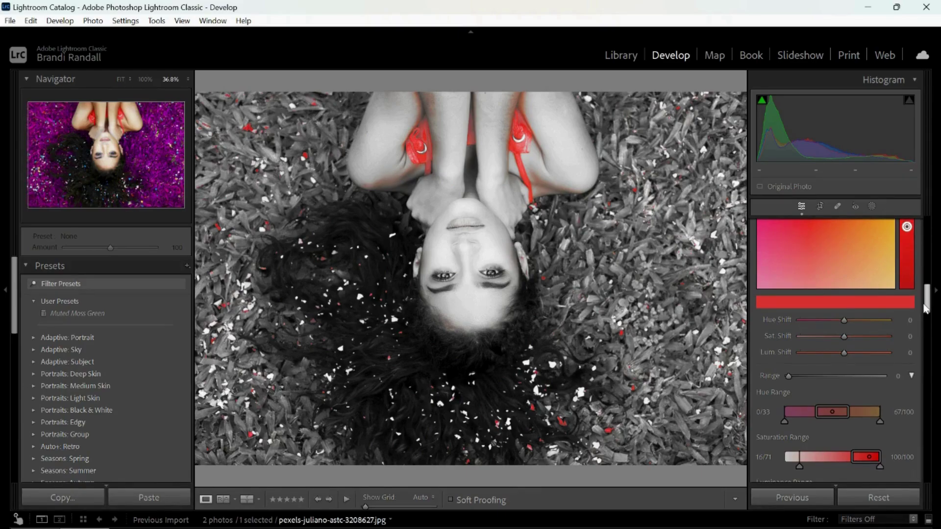
pyautogui.moveTo(926, 308); pyautogui.dragTo(926, 318)
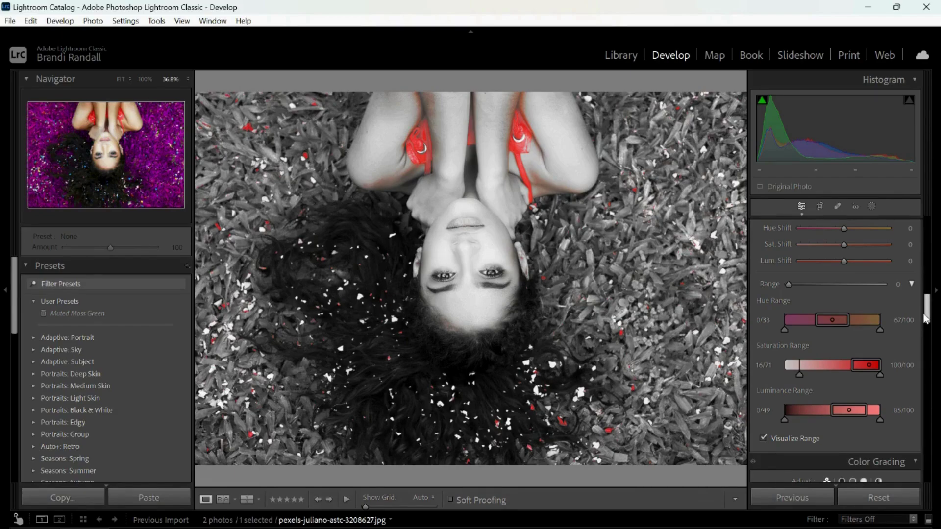
# Reset the red point colour's Range to 50 and narrow its hue range to 49–51
pyautogui.doubleClick(840, 333)
pyautogui.moveTo(840, 333); pyautogui.dragTo(833, 327)
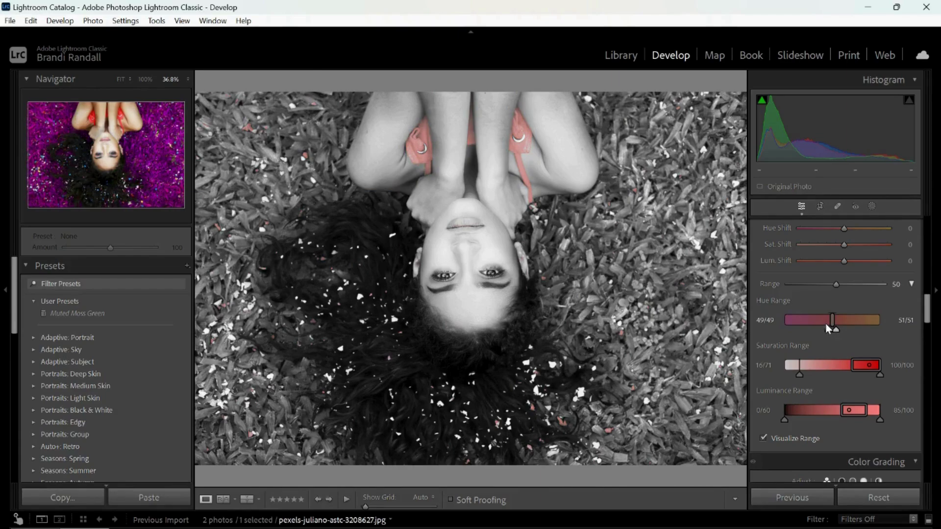
pyautogui.moveTo(833, 328)
pyautogui.mouseDown()
pyautogui.moveTo(886, 332)
pyautogui.moveTo(831, 328)
pyautogui.mouseUp()
pyautogui.moveTo(929, 314)
pyautogui.mouseDown()
pyautogui.moveTo(932, 293)
pyautogui.moveTo(933, 313)
pyautogui.mouseUp()
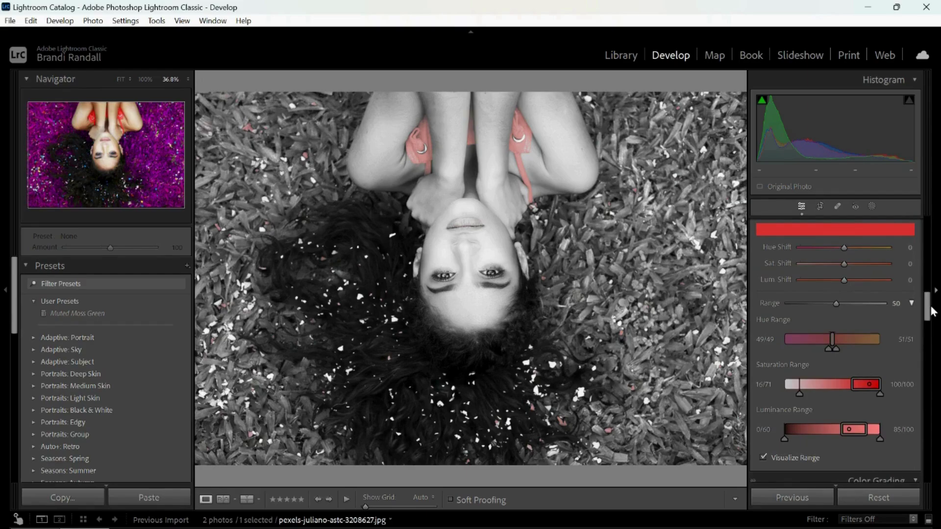
# Switch Visualize Range off and set Hue Shift to 52 to turn the red top orange
pyautogui.click(763, 457)
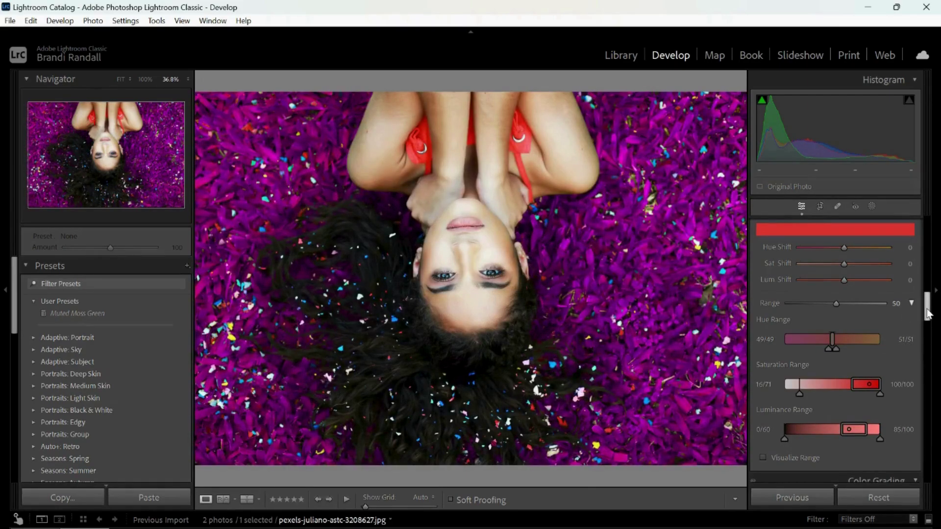
pyautogui.moveTo(928, 314); pyautogui.dragTo(928, 310)
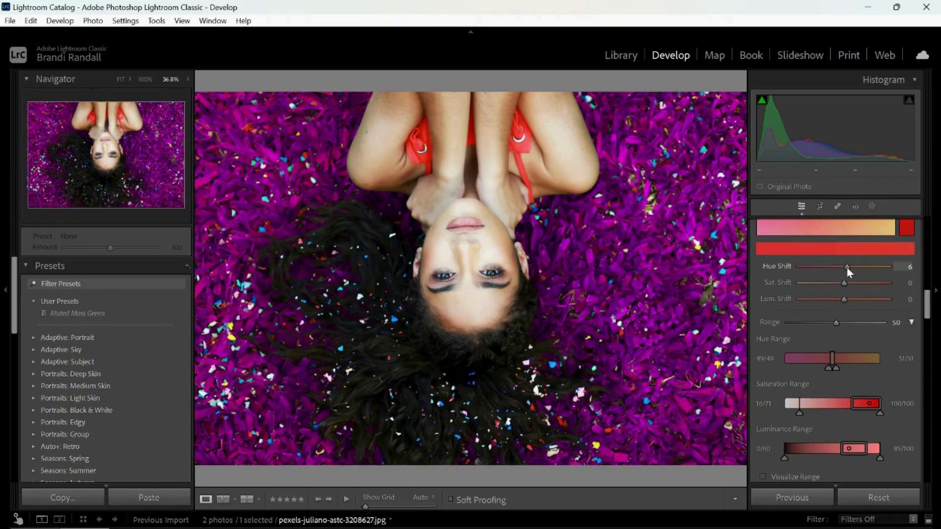
pyautogui.moveTo(845, 267); pyautogui.dragTo(876, 265)
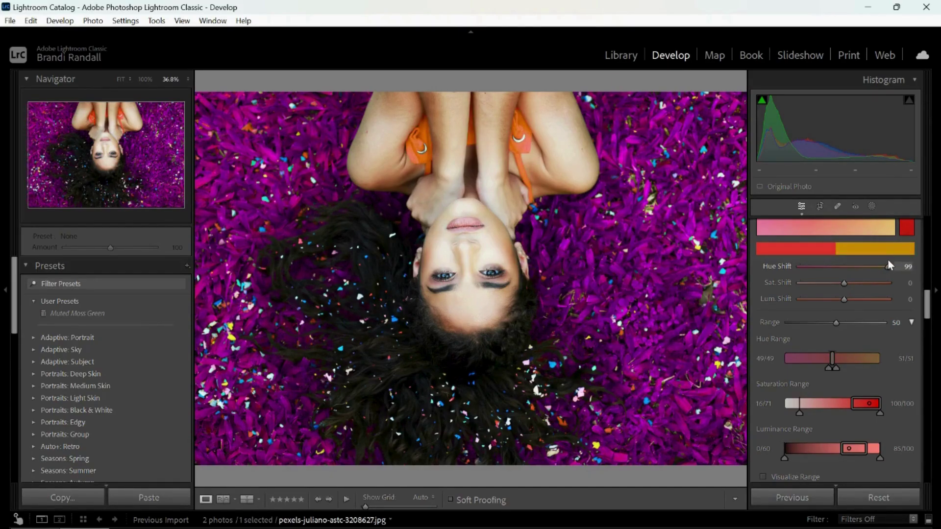
pyautogui.moveTo(888, 263); pyautogui.dragTo(867, 253)
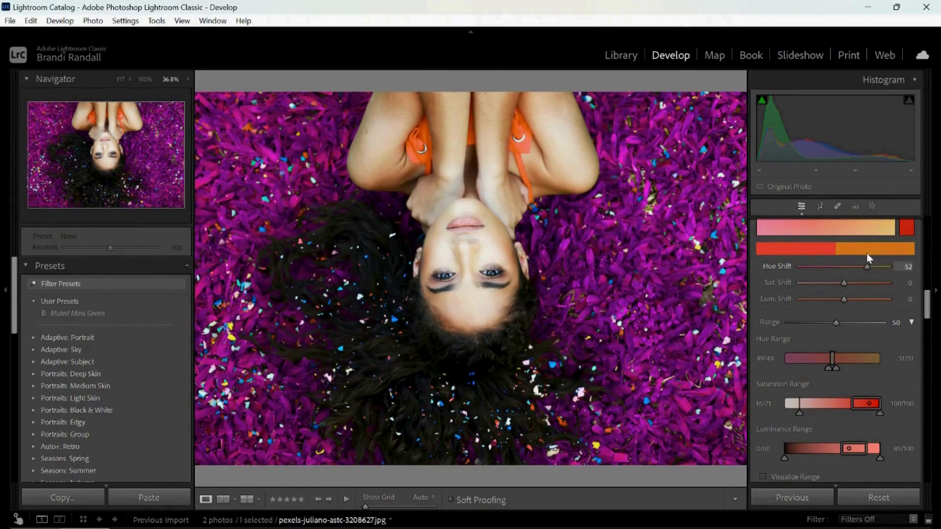
pyautogui.scroll(3, 833, 294)
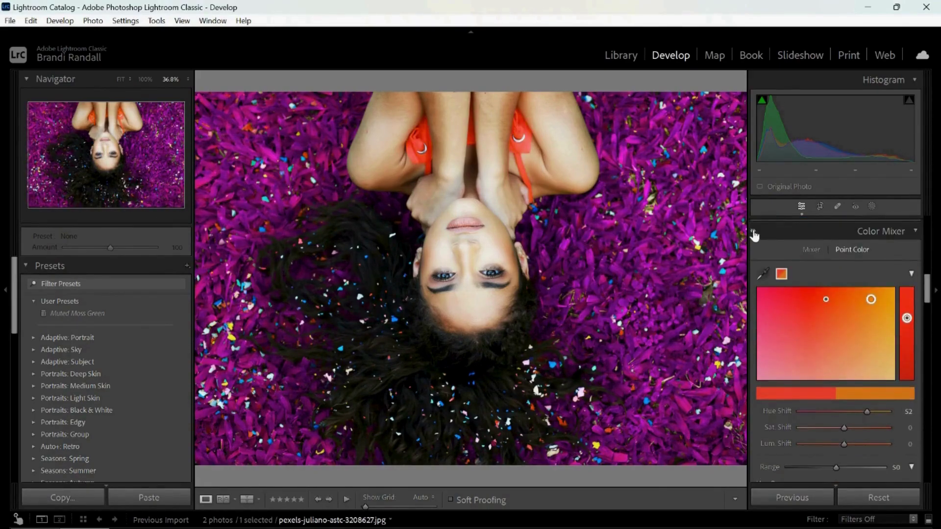
pyautogui.scroll(-3, 754, 240)
# Set Sat Shift to 30 and Lum Shift to 10, comparing the top against the original
pyautogui.moveTo(845, 326); pyautogui.dragTo(850, 349)
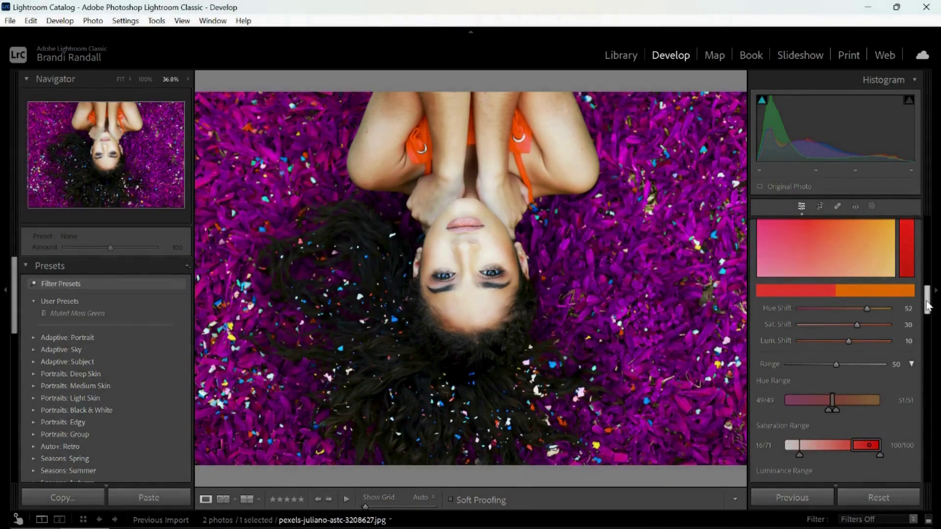
pyautogui.moveTo(927, 302); pyautogui.dragTo(925, 294)
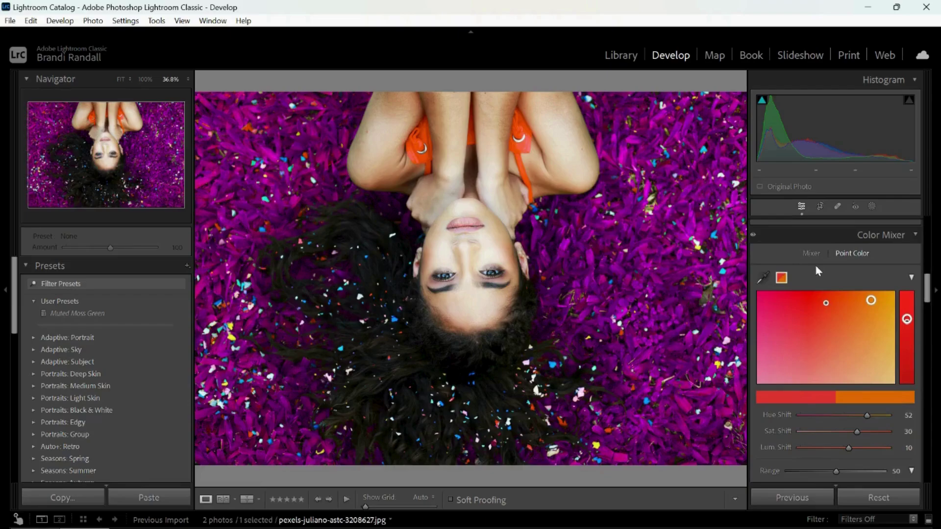
pyautogui.click(754, 236)
pyautogui.click(754, 236)
pyautogui.click(754, 236)
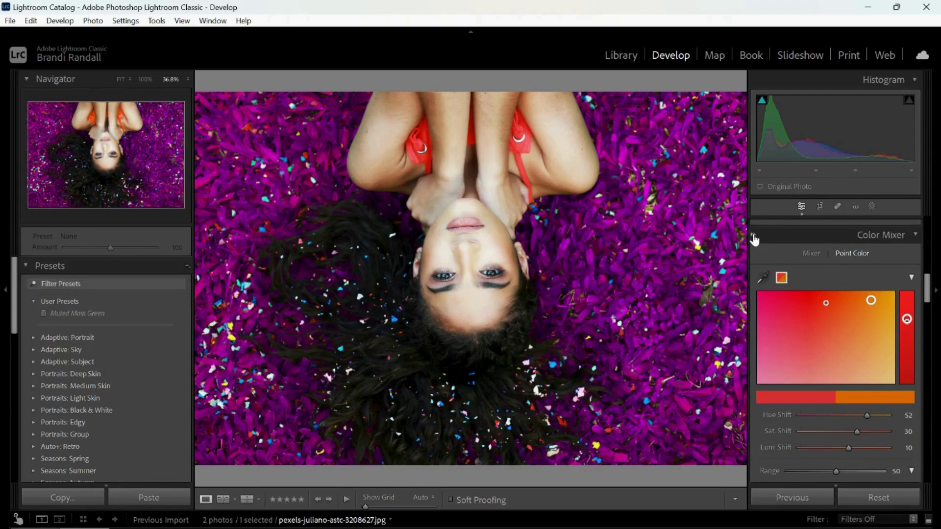
pyautogui.click(754, 236)
pyautogui.click(754, 236)
pyautogui.click(754, 236)
# Compare with the original once more, then sample the purple confetti as a second point colour
pyautogui.click(754, 236)
pyautogui.click(754, 236)
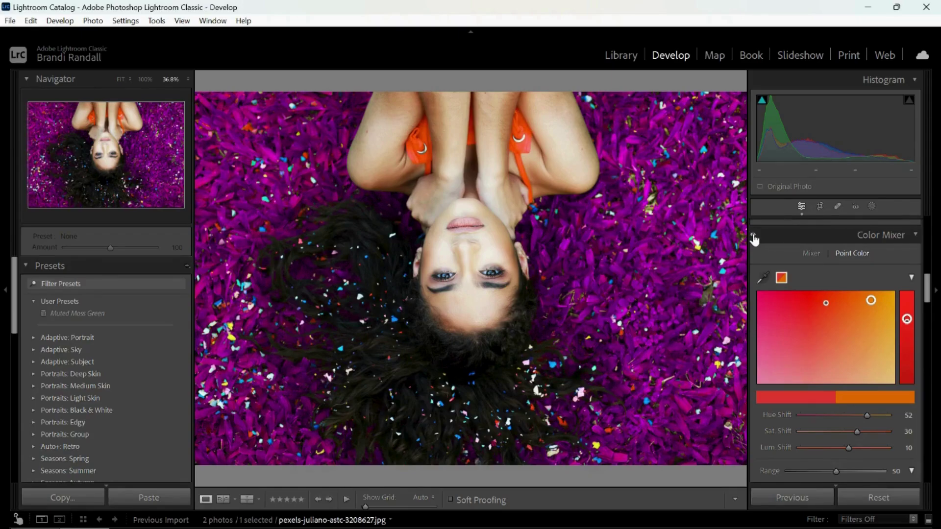
pyautogui.click(762, 278)
pyautogui.click(649, 307)
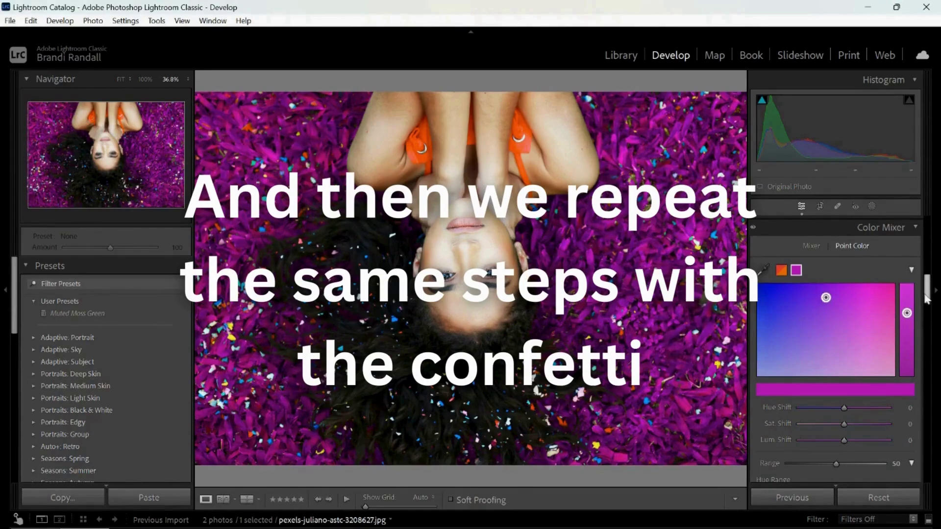
# Set the purple point colour's Range to 0 and visualize the areas it affects
pyautogui.scroll(-5, 762, 388)
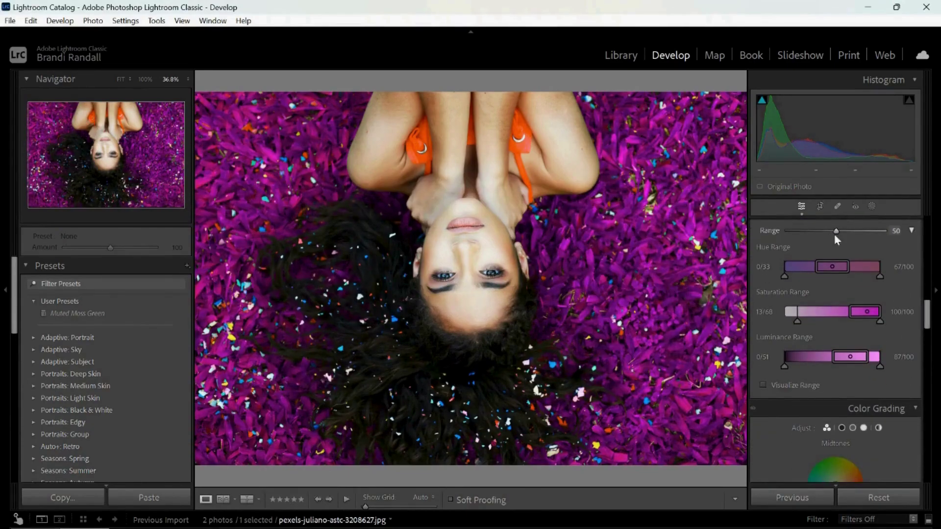
pyautogui.moveTo(835, 231); pyautogui.dragTo(789, 230)
pyautogui.click(763, 385)
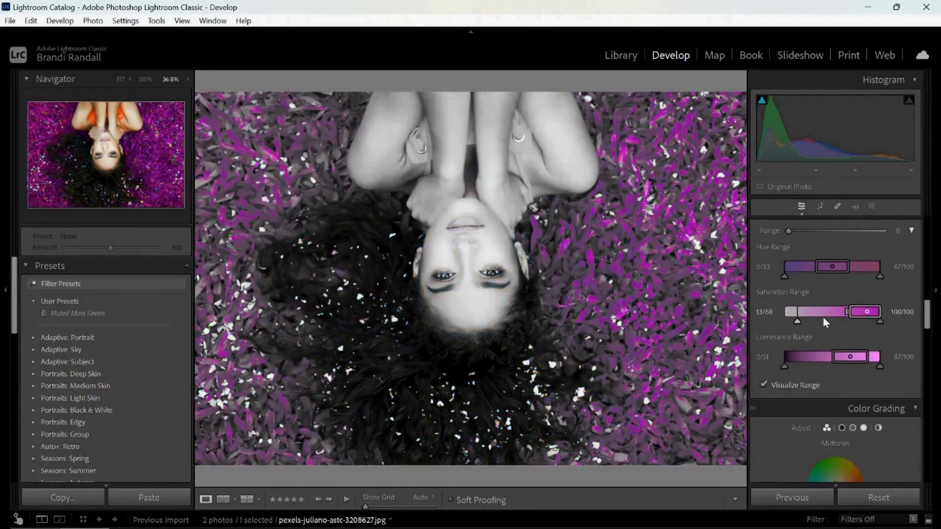
pyautogui.scroll(3, 927, 314)
pyautogui.scroll(1, 926, 315)
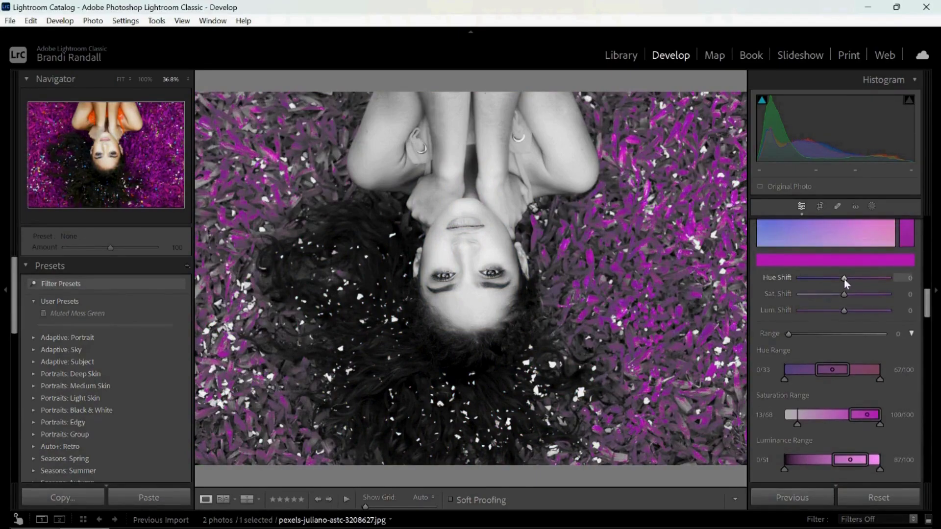
# Shift the purple confetti with Hue Shift −30, Sat Shift 21 and Lum Shift 17
pyautogui.moveTo(844, 277); pyautogui.dragTo(851, 310)
pyautogui.scroll(-3, 926, 309)
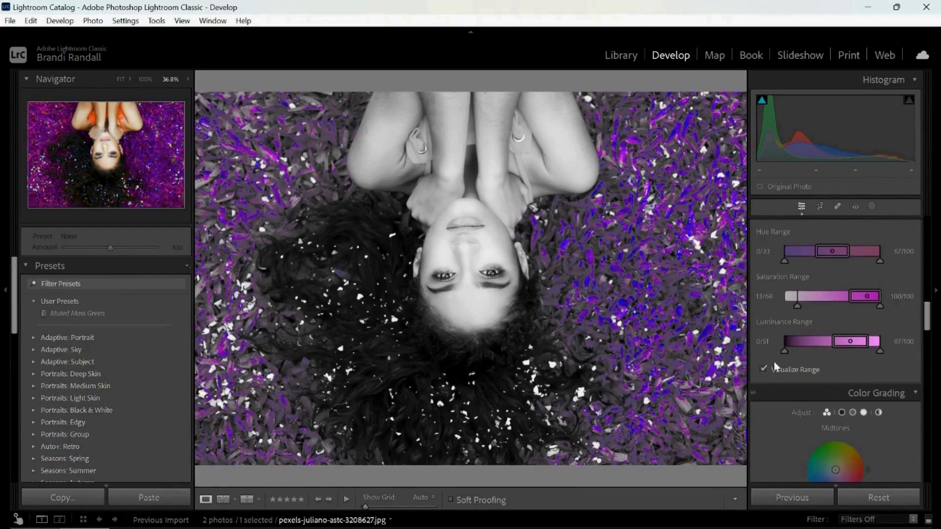
pyautogui.click(763, 369)
pyautogui.click(763, 370)
pyautogui.scroll(3, 816, 333)
pyautogui.moveTo(818, 309); pyautogui.dragTo(830, 308)
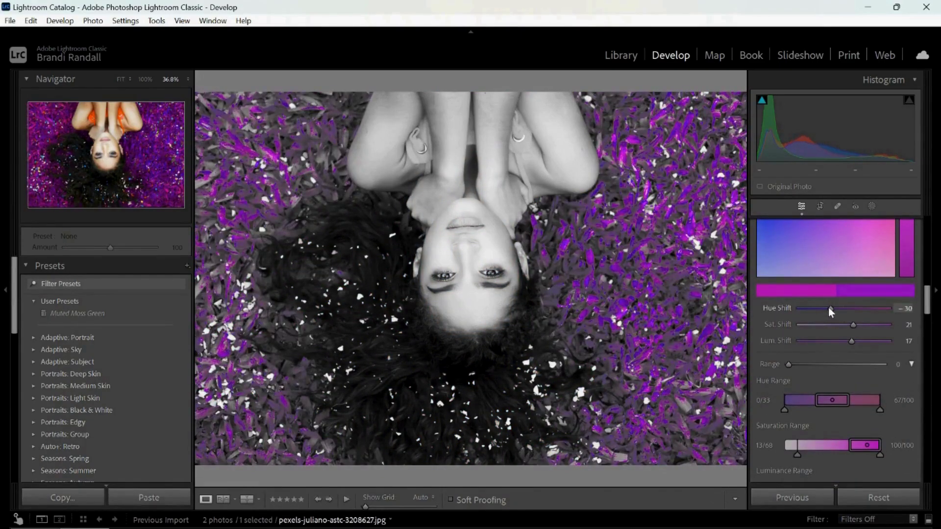
pyautogui.scroll(-2, 930, 318)
pyautogui.scroll(-1, 930, 320)
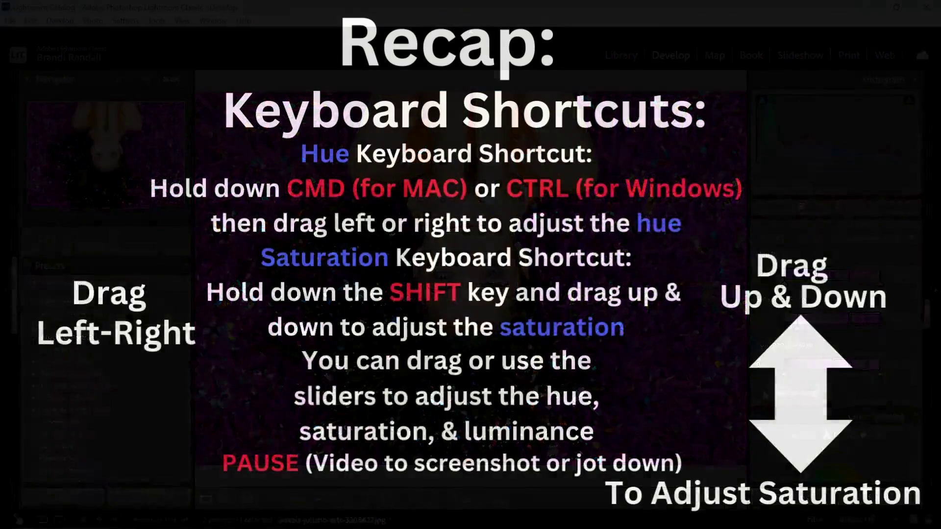